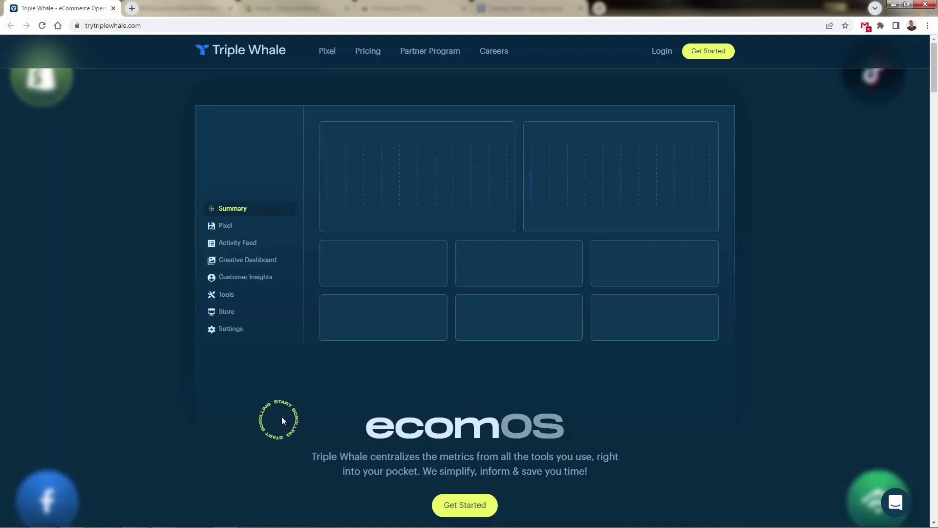
Scroll the homepage through the Summary, Triple Pixel and 'reclaim your time' sections down to Integrations
{"action": "scroll", "coordinate": [282, 419], "scroll_direction": "down", "scroll_amount": 5}
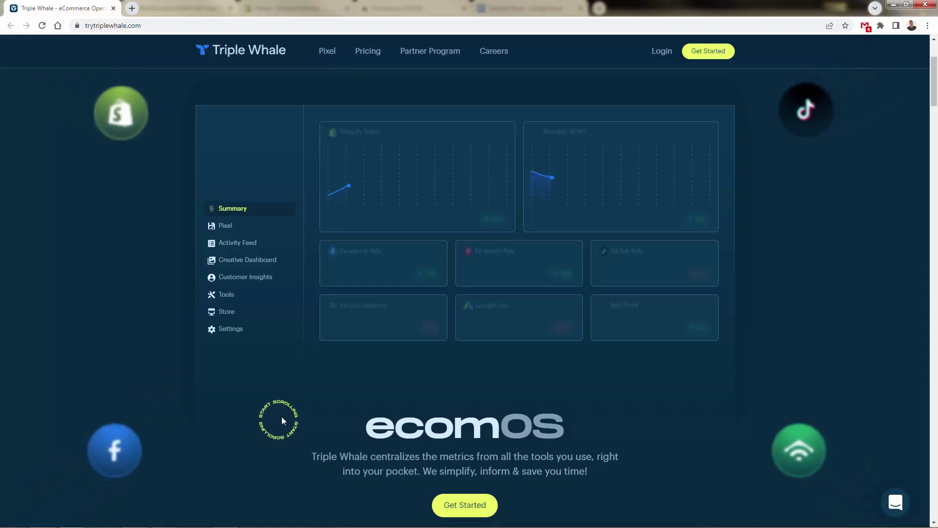
{"action": "scroll", "coordinate": [281, 419], "scroll_direction": "down", "scroll_amount": 5}
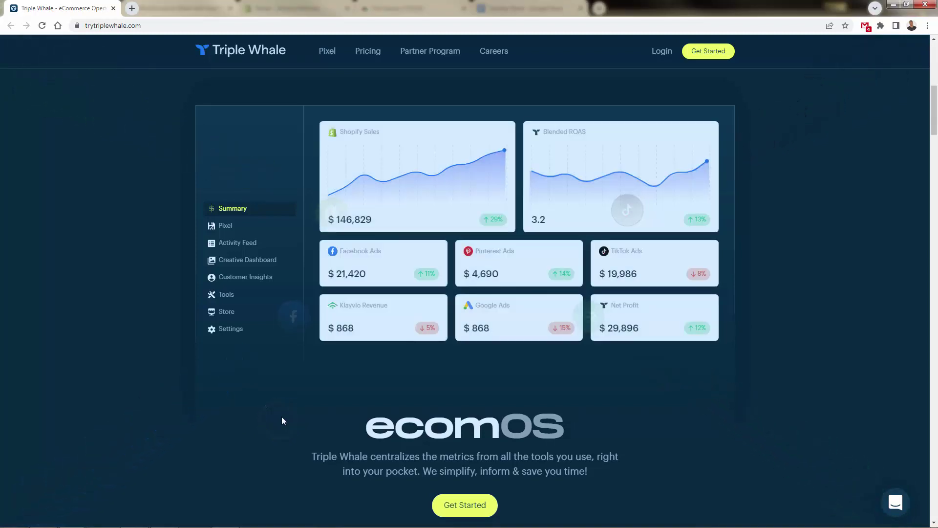
{"action": "scroll", "coordinate": [282, 421], "scroll_direction": "up", "scroll_amount": 2}
{"action": "scroll", "coordinate": [282, 420], "scroll_direction": "up", "scroll_amount": 1}
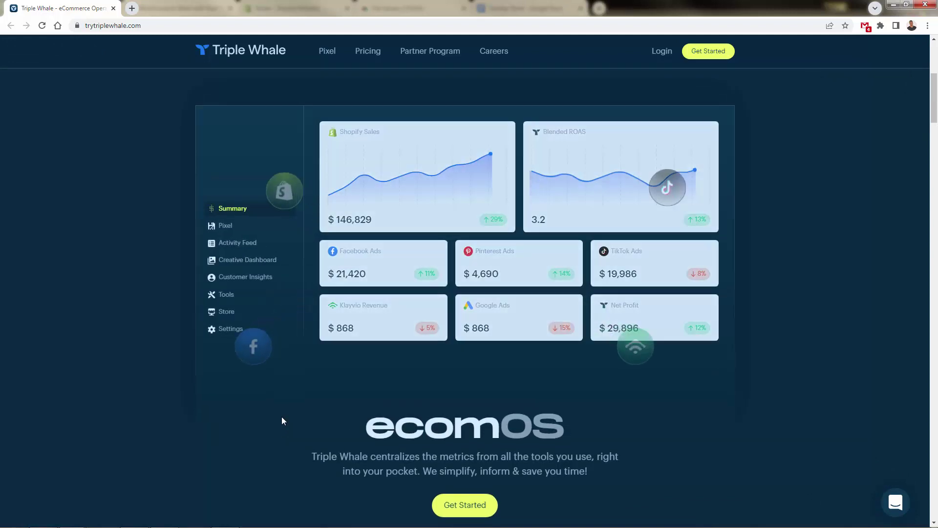
{"action": "scroll", "coordinate": [282, 420], "scroll_direction": "down", "scroll_amount": 1}
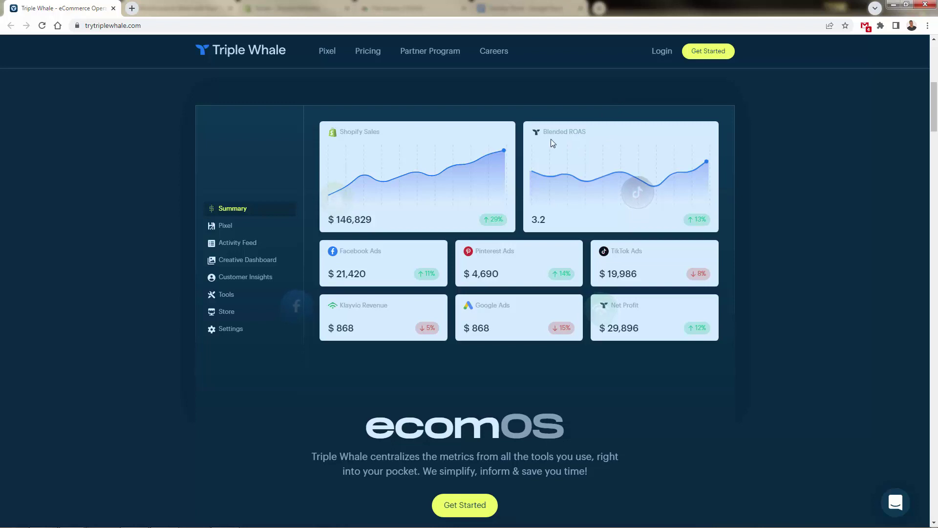
{"action": "scroll", "coordinate": [438, 292], "scroll_direction": "down", "scroll_amount": 4}
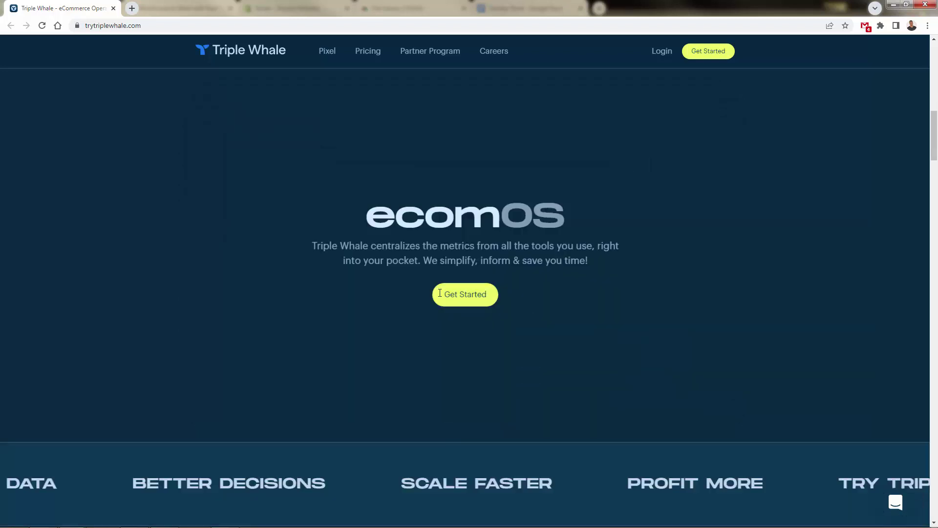
{"action": "scroll", "coordinate": [440, 293], "scroll_direction": "down", "scroll_amount": 8}
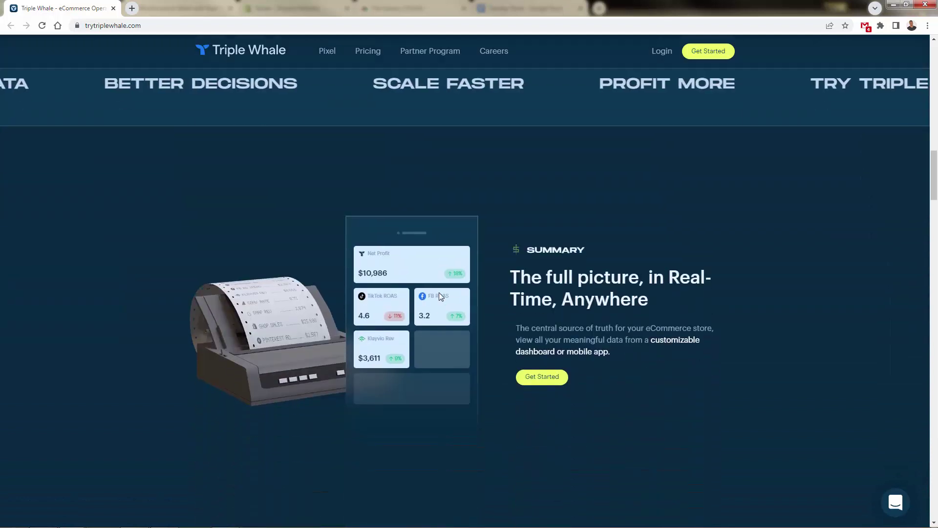
{"action": "scroll", "coordinate": [438, 296], "scroll_direction": "down", "scroll_amount": 1}
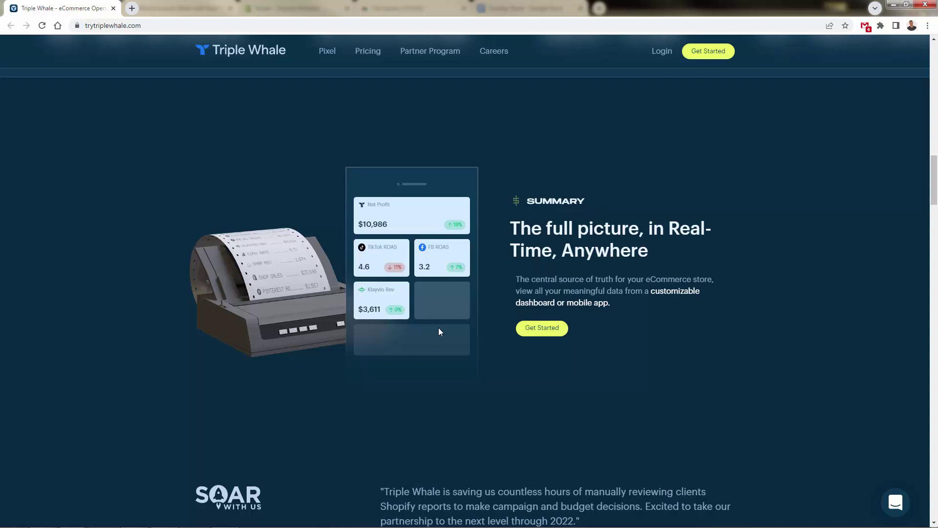
{"action": "scroll", "coordinate": [435, 326], "scroll_direction": "down", "scroll_amount": 2}
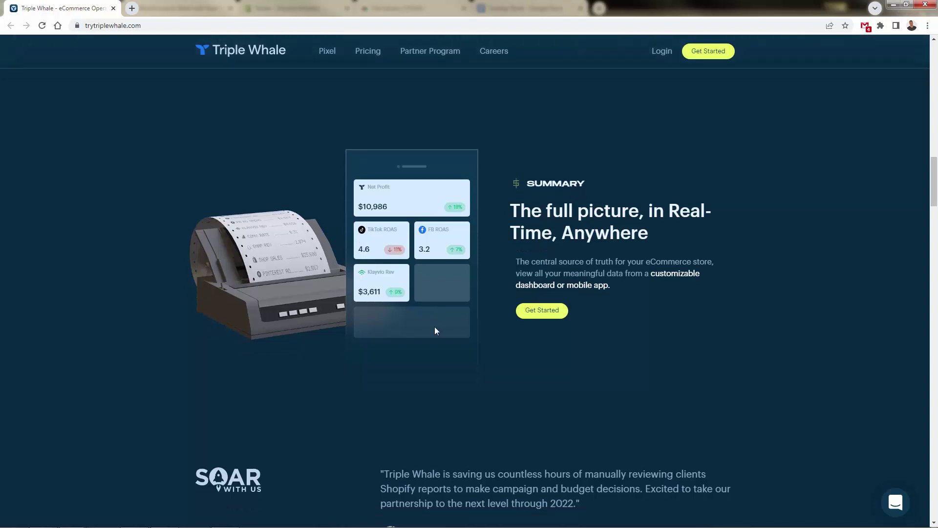
{"action": "scroll", "coordinate": [435, 320], "scroll_direction": "down", "scroll_amount": 2}
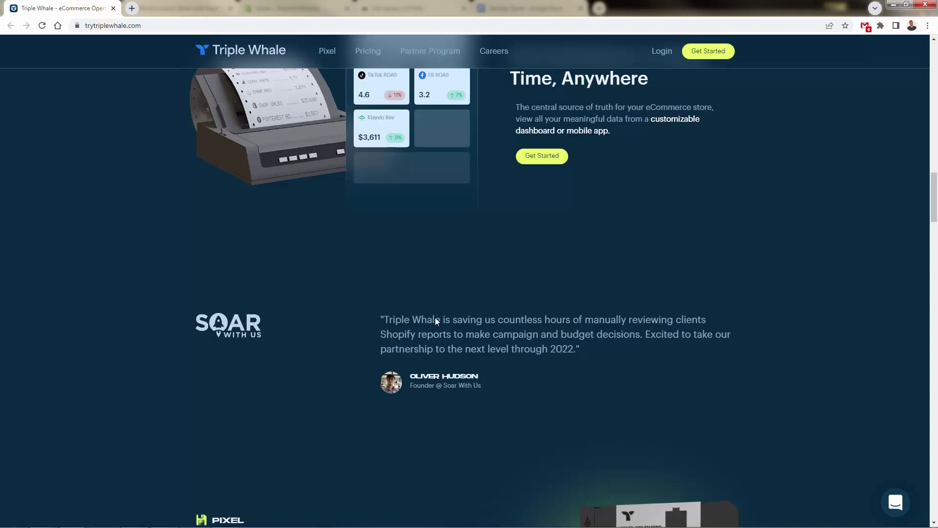
{"action": "scroll", "coordinate": [435, 320], "scroll_direction": "down", "scroll_amount": 2}
{"action": "scroll", "coordinate": [437, 321], "scroll_direction": "down", "scroll_amount": 3}
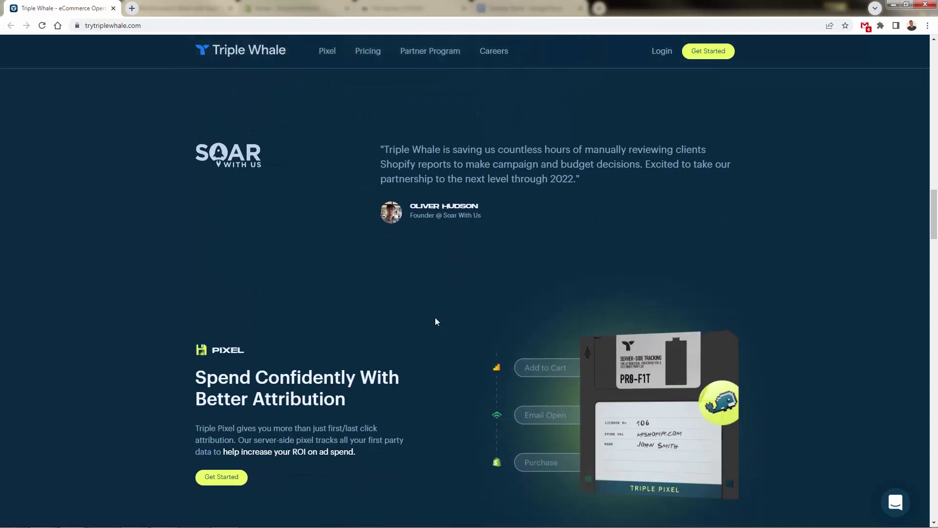
{"action": "scroll", "coordinate": [436, 321], "scroll_direction": "down", "scroll_amount": 1}
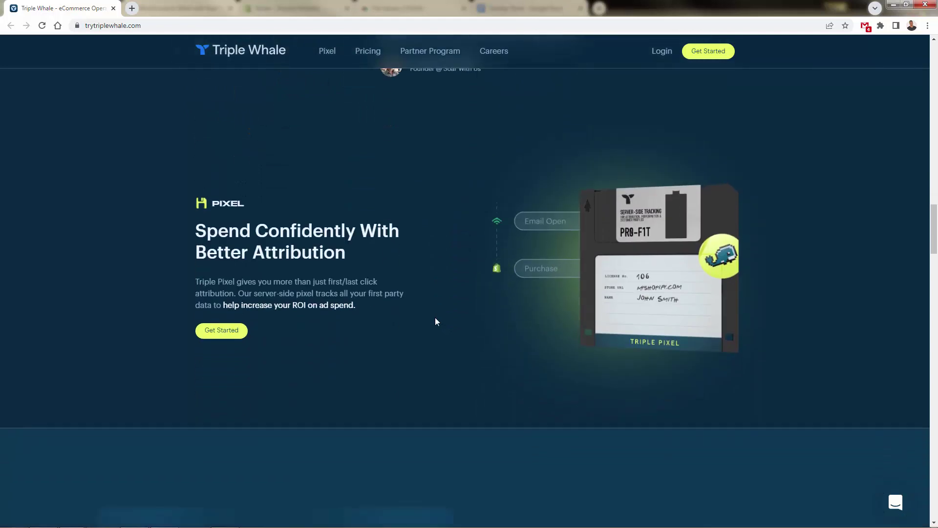
{"action": "scroll", "coordinate": [437, 315], "scroll_direction": "down", "scroll_amount": 1}
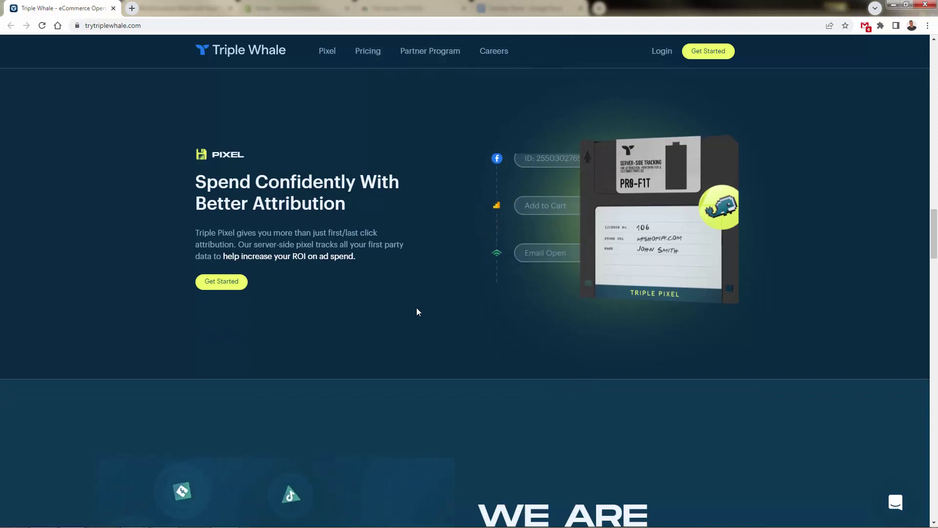
{"action": "scroll", "coordinate": [368, 318], "scroll_direction": "down", "scroll_amount": 2}
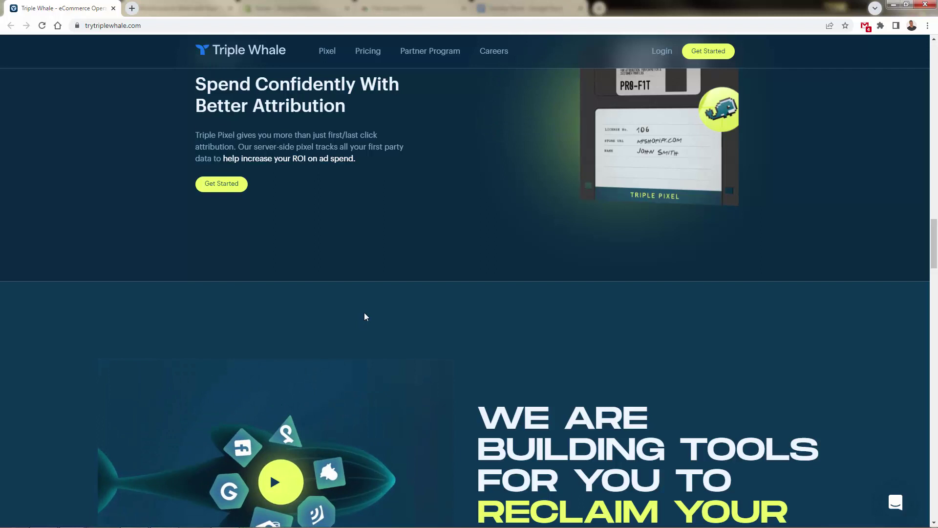
{"action": "scroll", "coordinate": [366, 308], "scroll_direction": "down", "scroll_amount": 4}
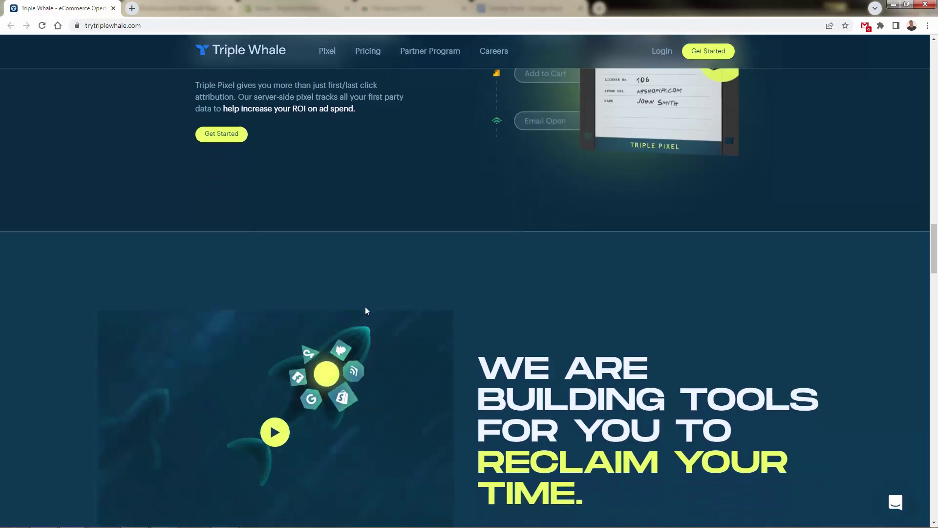
{"action": "scroll", "coordinate": [364, 324], "scroll_direction": "down", "scroll_amount": 2}
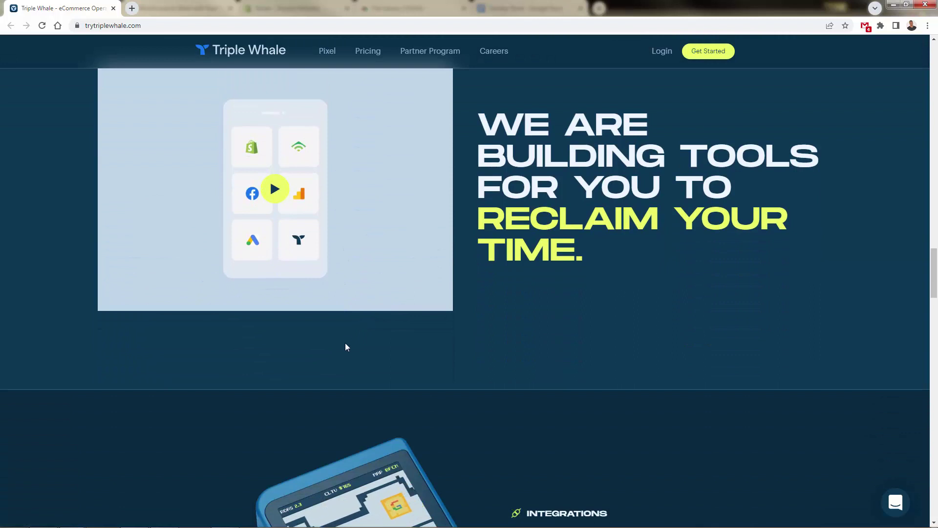
Scroll further down the homepage to the 'In the cockpit' section
{"action": "scroll", "coordinate": [346, 343], "scroll_direction": "down", "scroll_amount": 1}
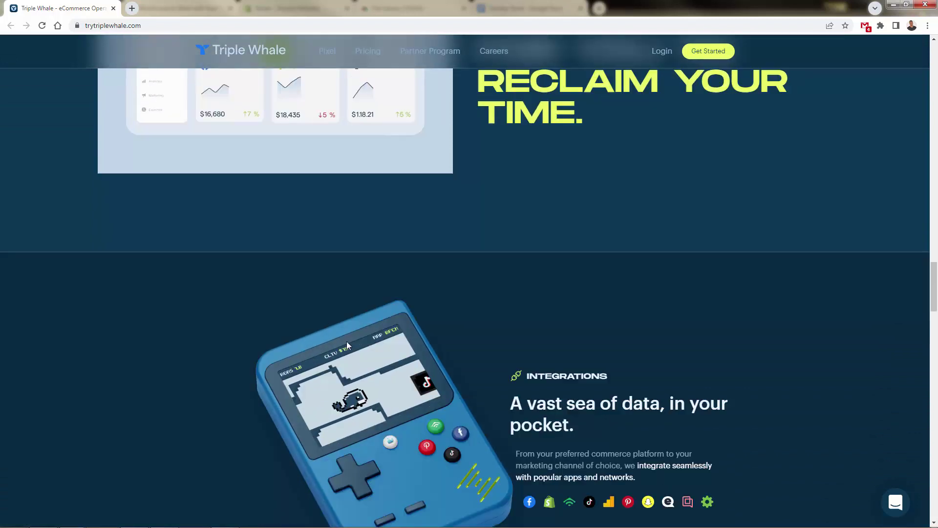
{"action": "scroll", "coordinate": [347, 344], "scroll_direction": "down", "scroll_amount": 3}
{"action": "scroll", "coordinate": [347, 345], "scroll_direction": "down", "scroll_amount": 1}
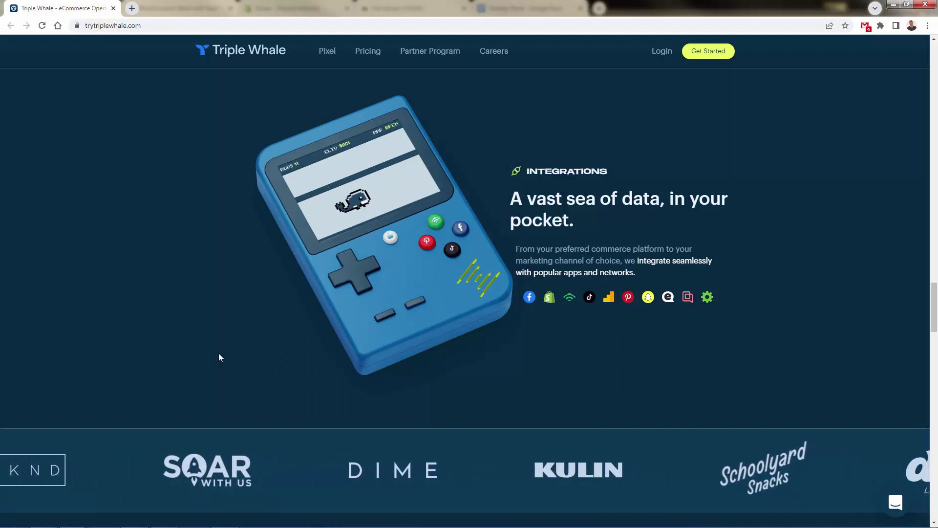
{"action": "scroll", "coordinate": [219, 352], "scroll_direction": "down", "scroll_amount": 6}
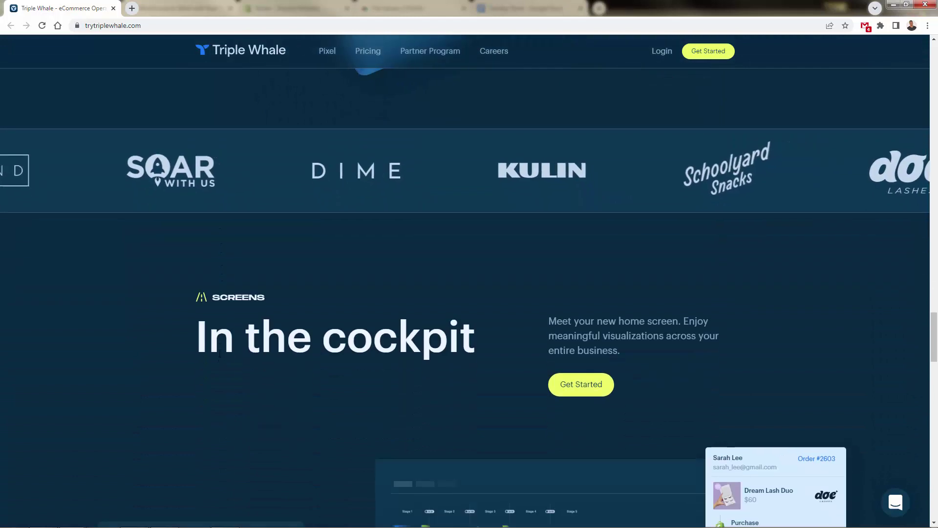
{"action": "scroll", "coordinate": [218, 352], "scroll_direction": "down", "scroll_amount": 5}
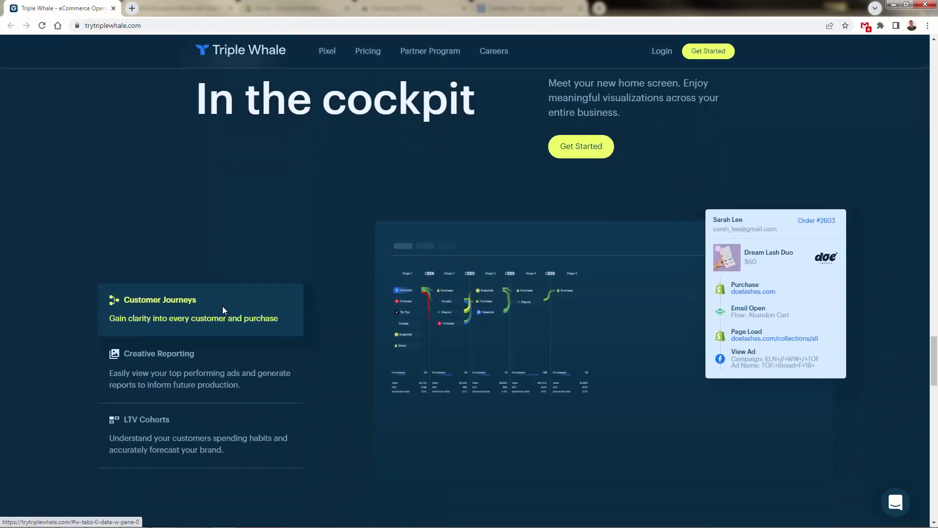
{"action": "scroll", "coordinate": [163, 235], "scroll_direction": "down", "scroll_amount": 1}
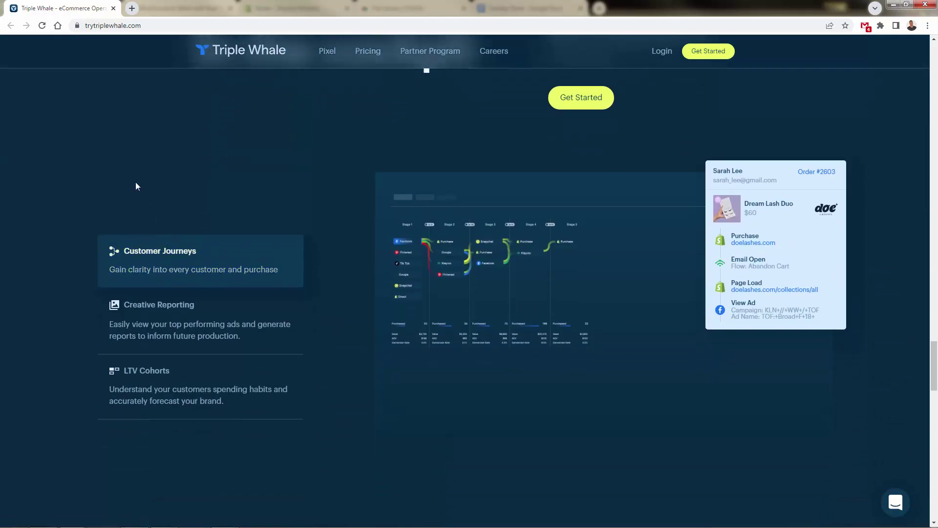
Preview Creative Reporting and LTV Cohorts, then return to the Customer Journeys preview
{"action": "left_click", "coordinate": [137, 308]}
{"action": "left_click", "coordinate": [134, 372]}
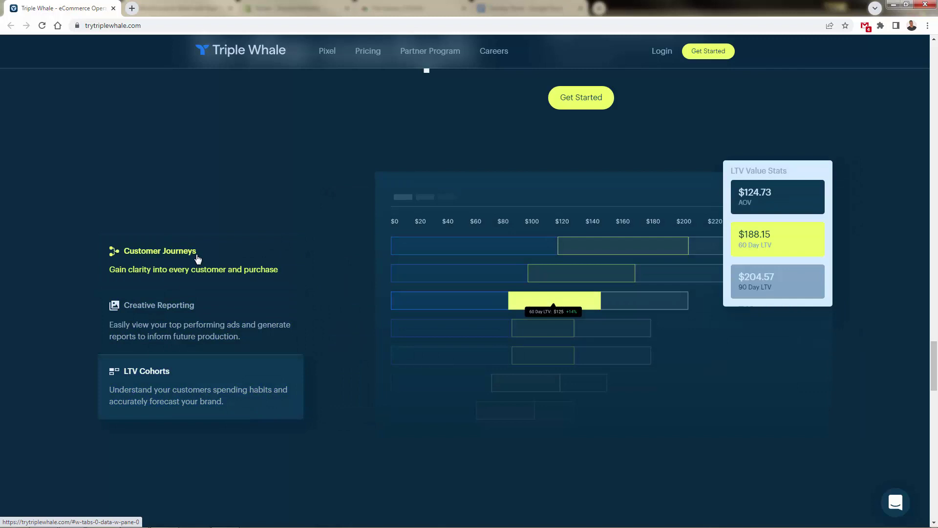
{"action": "scroll", "coordinate": [197, 259], "scroll_direction": "down", "scroll_amount": 3}
{"action": "scroll", "coordinate": [198, 259], "scroll_direction": "up", "scroll_amount": 2}
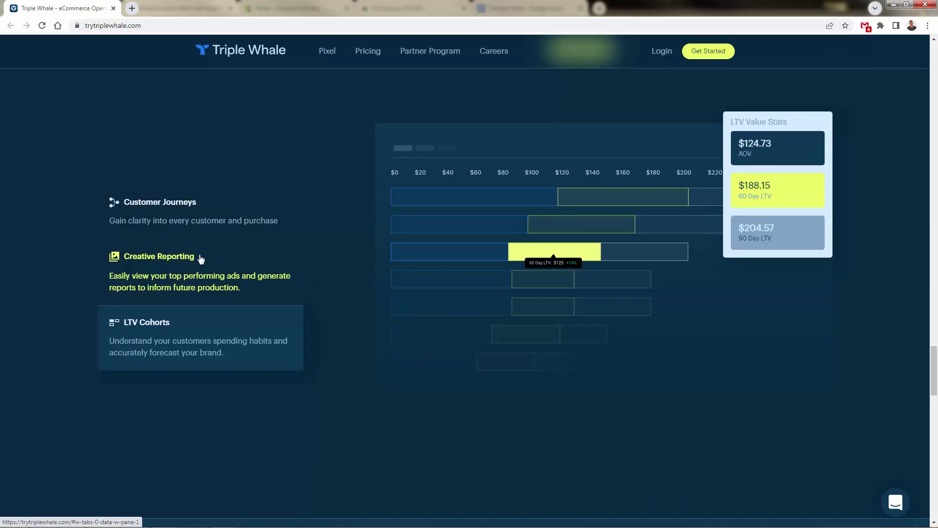
{"action": "left_click", "coordinate": [149, 203]}
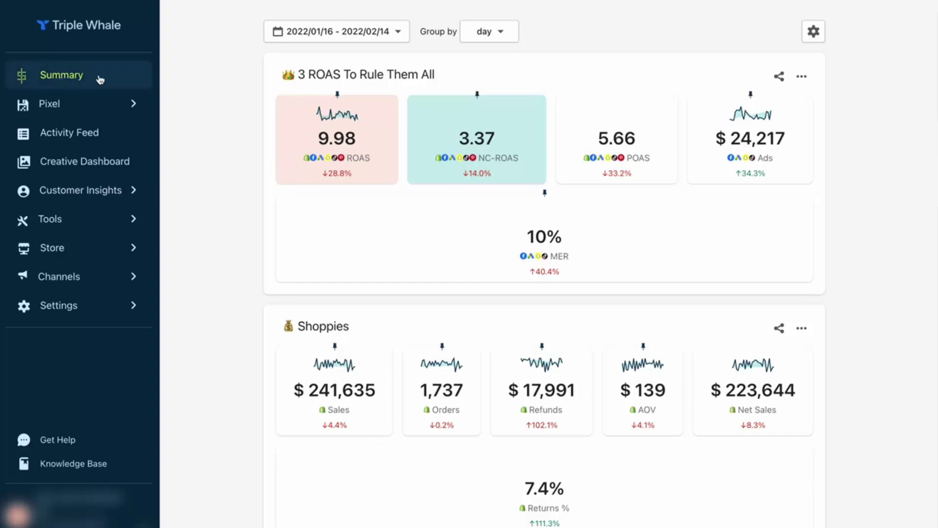
{"action": "left_click", "coordinate": [129, 101]}
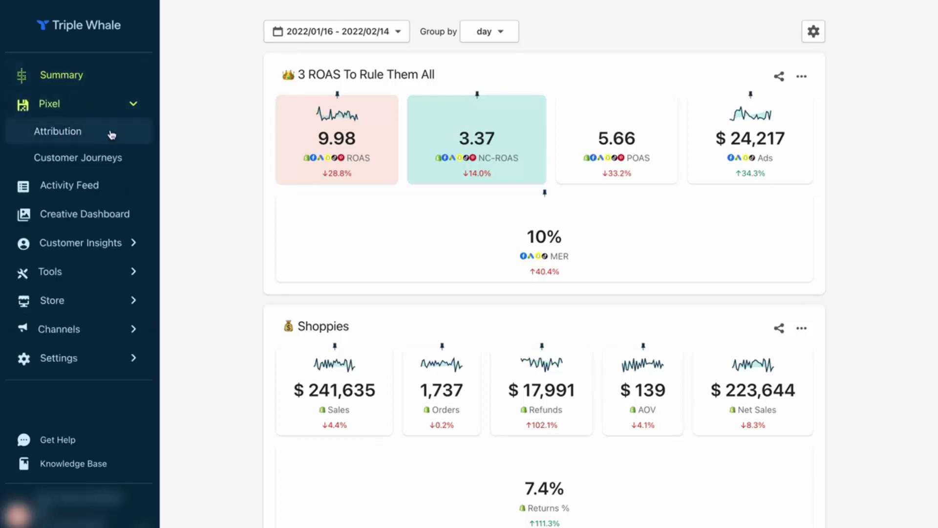
{"action": "left_click", "coordinate": [132, 105]}
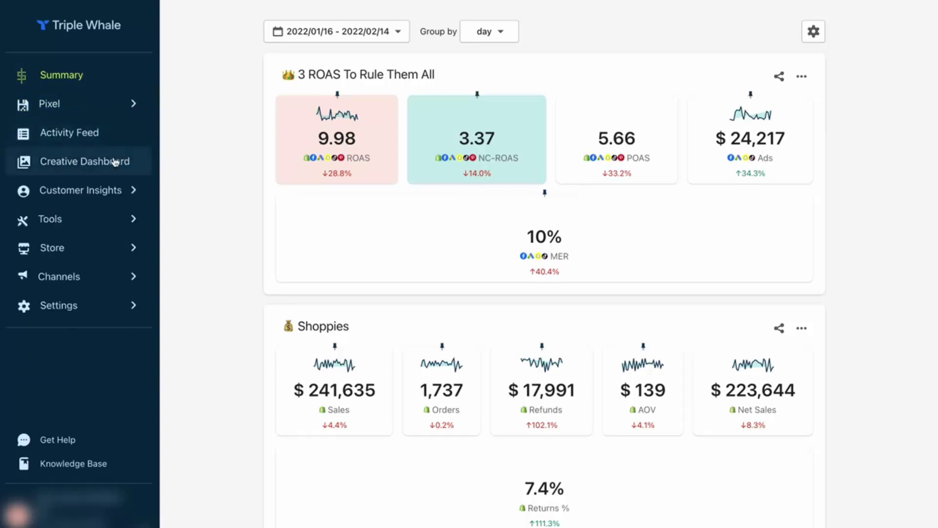
{"action": "left_click", "coordinate": [131, 190]}
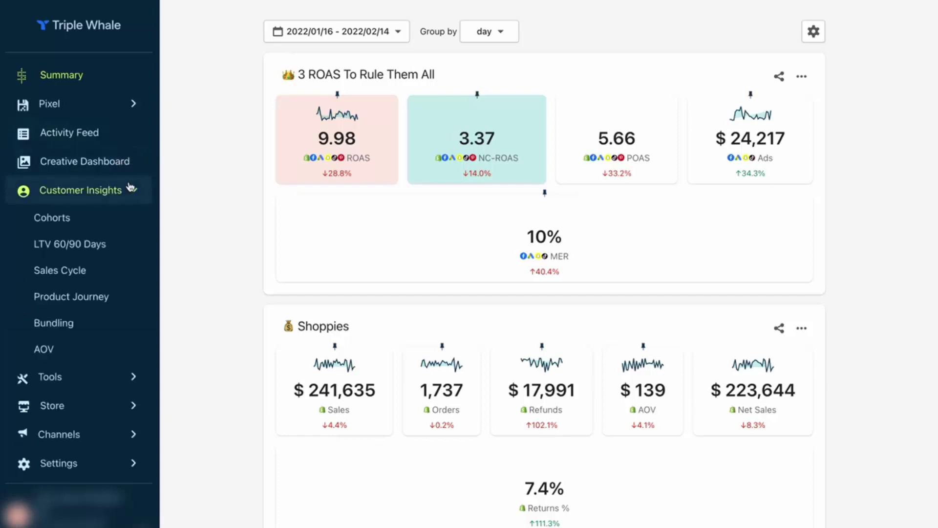
{"action": "left_click", "coordinate": [131, 189]}
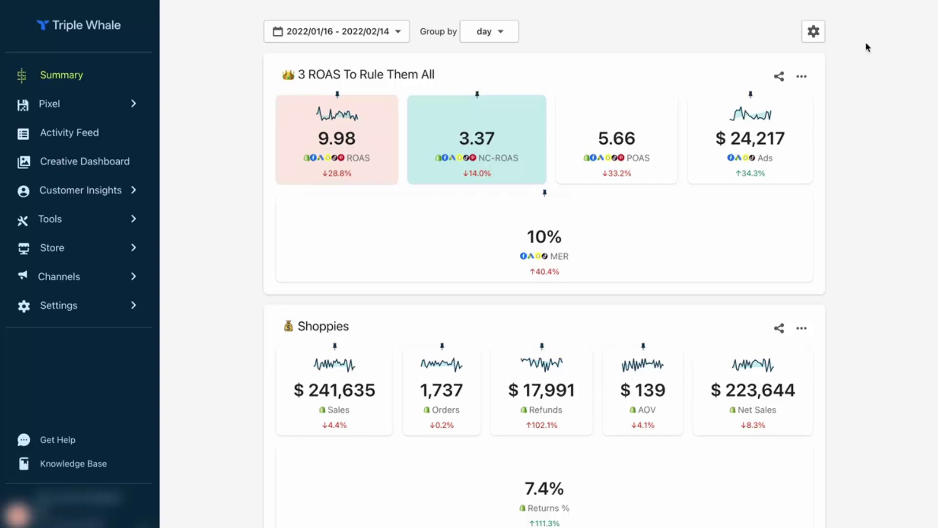
{"action": "left_click", "coordinate": [815, 31]}
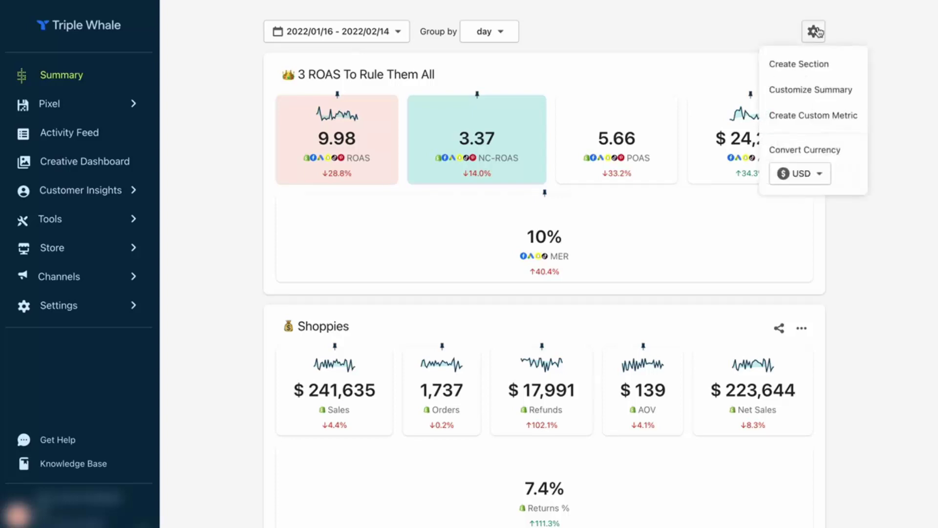
{"action": "left_click", "coordinate": [841, 67]}
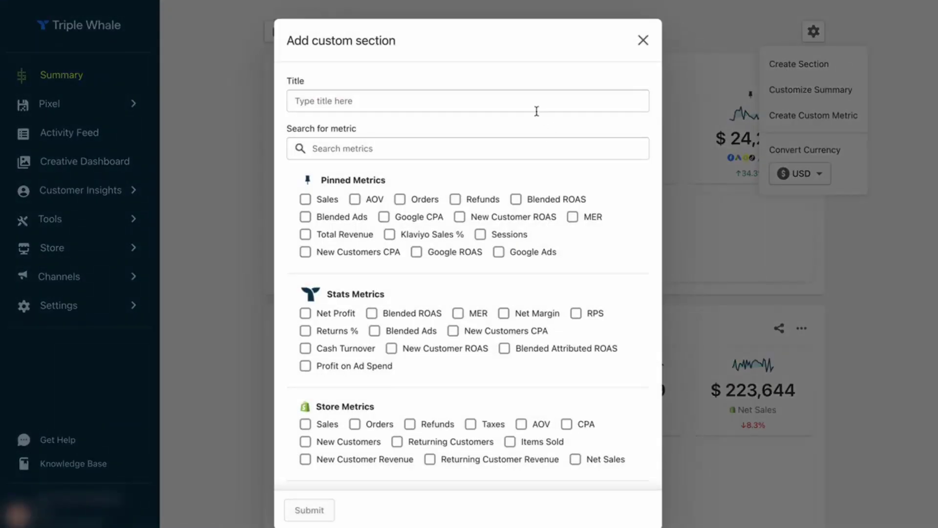
{"action": "left_click", "coordinate": [535, 110]}
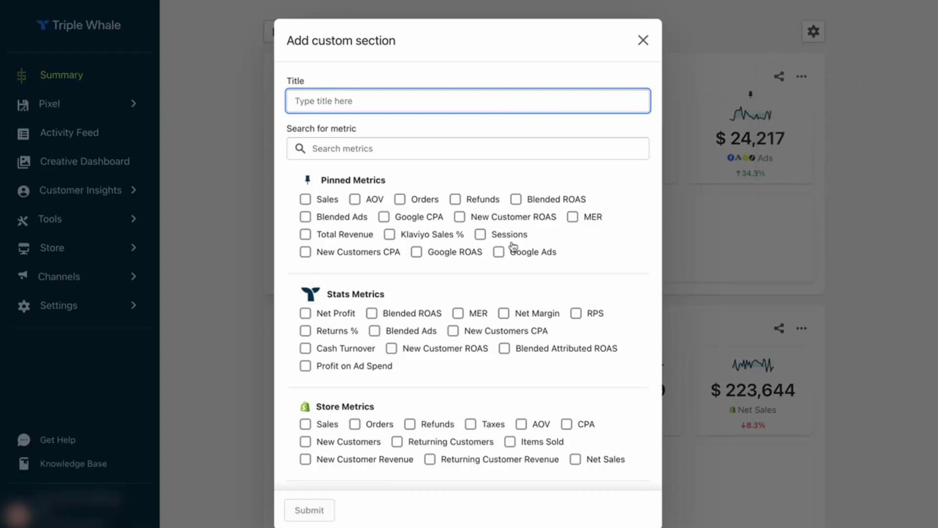
{"action": "scroll", "coordinate": [516, 227], "scroll_direction": "down", "scroll_amount": 1}
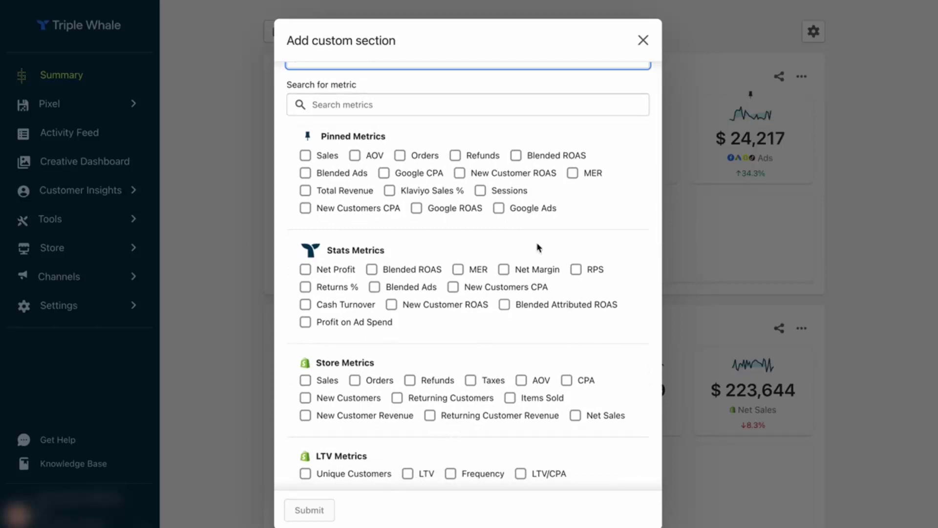
{"action": "left_click", "coordinate": [641, 42]}
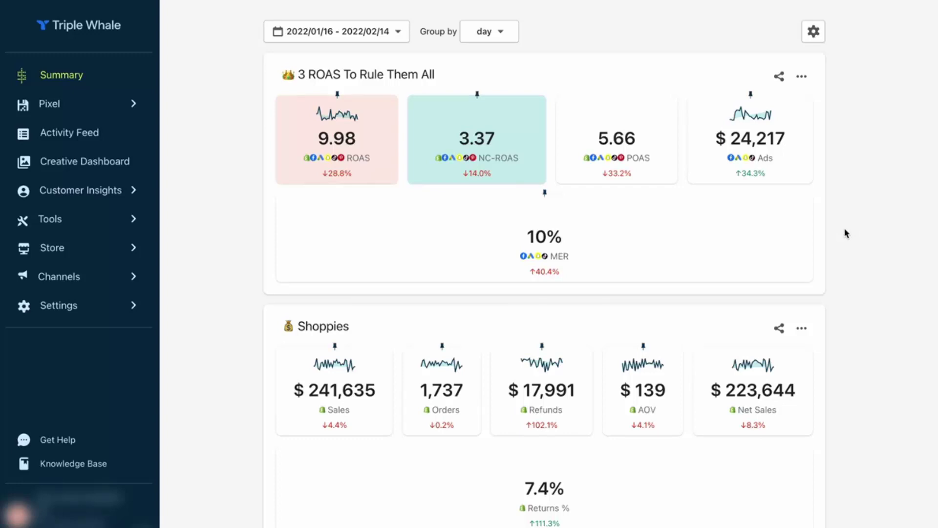
{"action": "triple_click", "coordinate": [331, 68]}
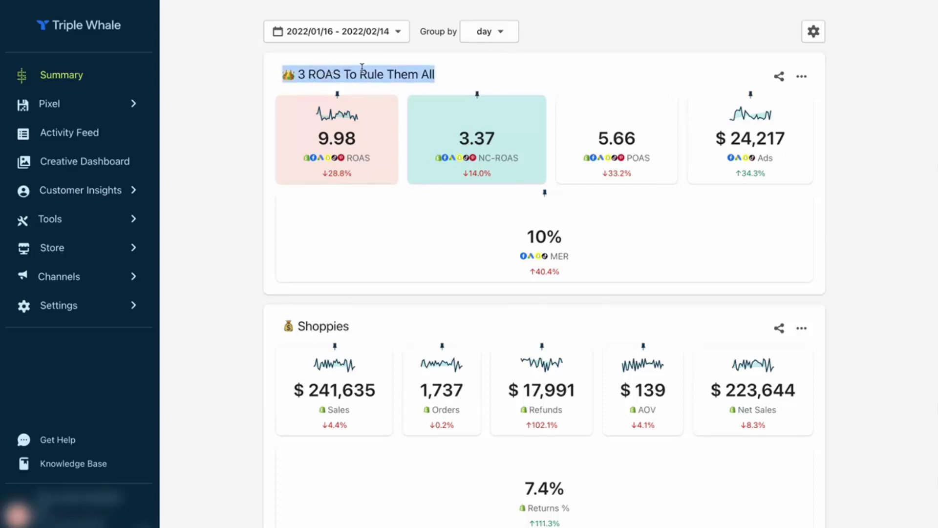
{"action": "left_click", "coordinate": [477, 69]}
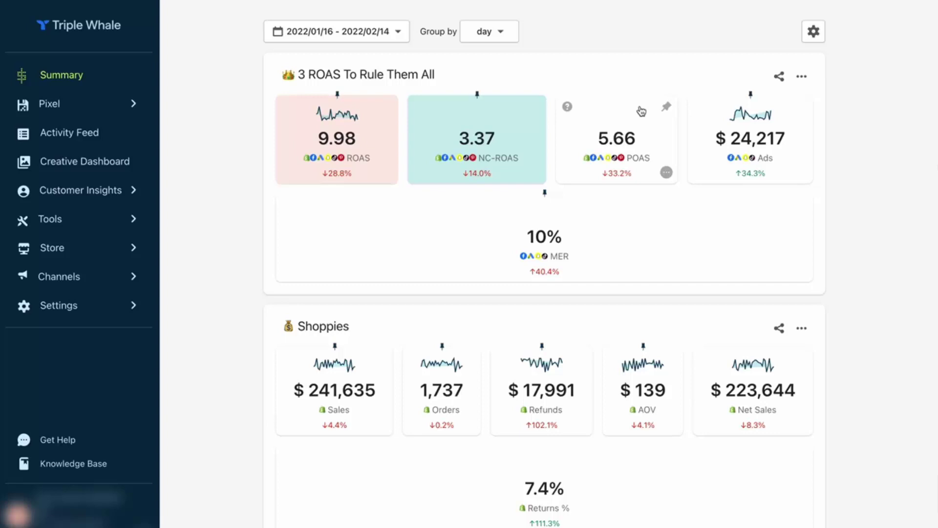
Show Images + Videos creatives as cards ordered by Spend, zoomed out to see more
{"action": "left_click", "coordinate": [78, 166]}
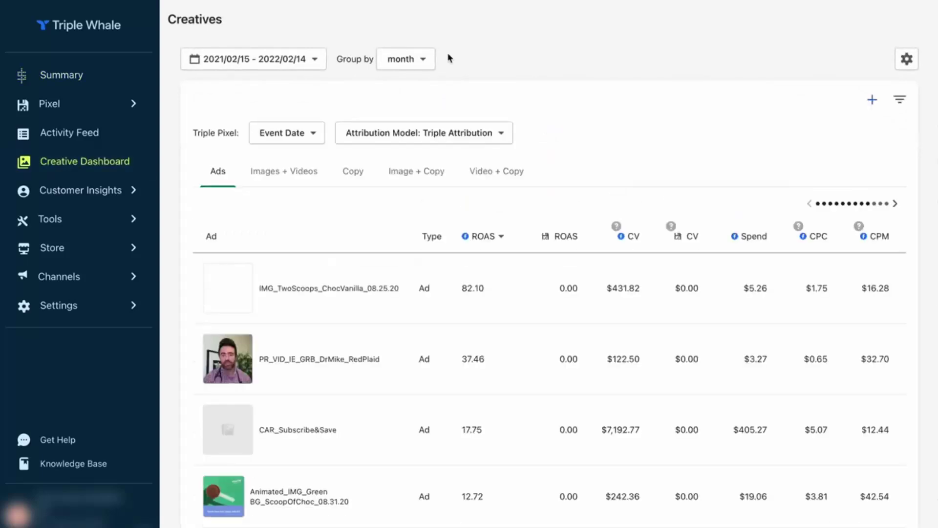
{"action": "left_click", "coordinate": [264, 183]}
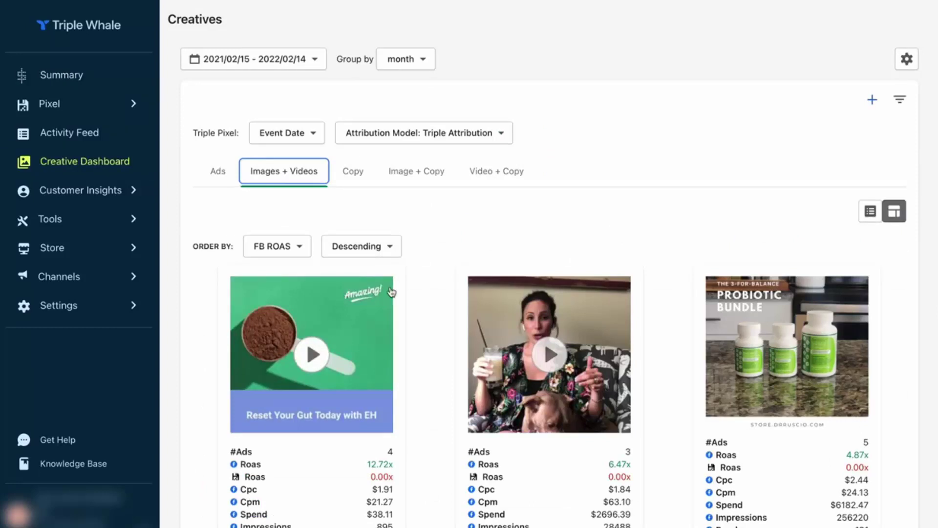
{"action": "left_click", "coordinate": [293, 244]}
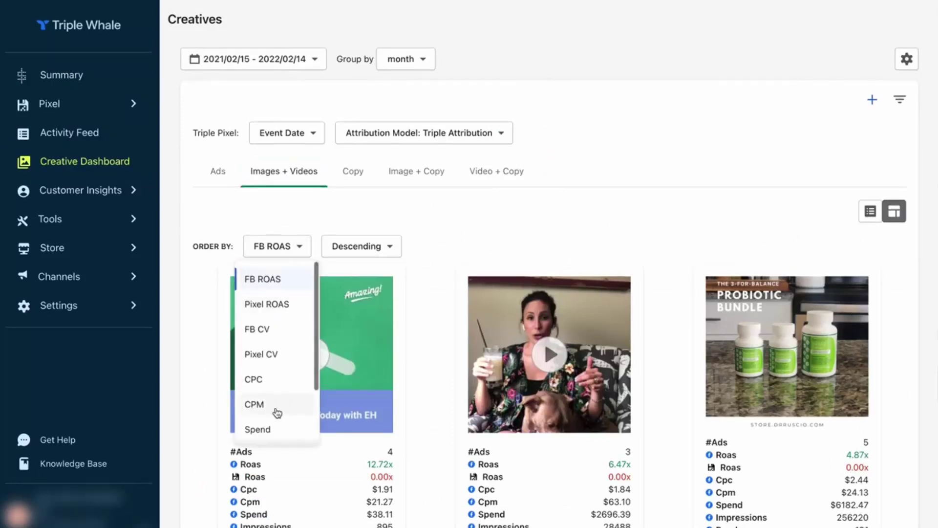
{"action": "left_click", "coordinate": [275, 429]}
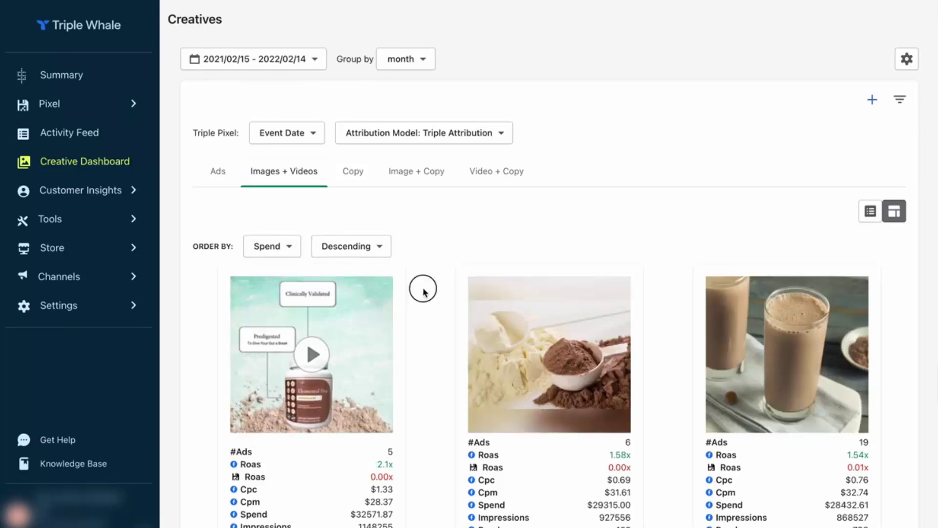
{"action": "key", "text": "ctrl+minus"}
{"action": "key", "text": "ctrl+minus"}
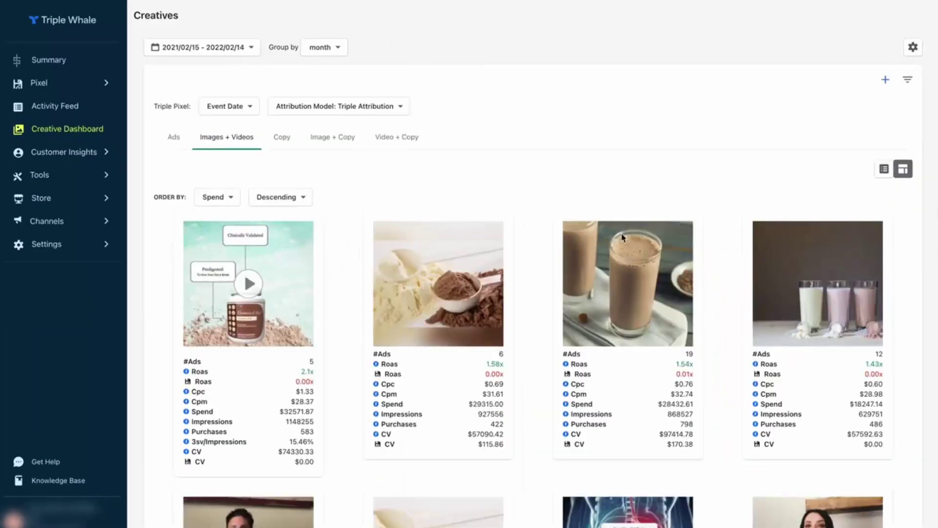
Inspect the Prospecting segment's definition and close the editor without changes
{"action": "left_click", "coordinate": [908, 79]}
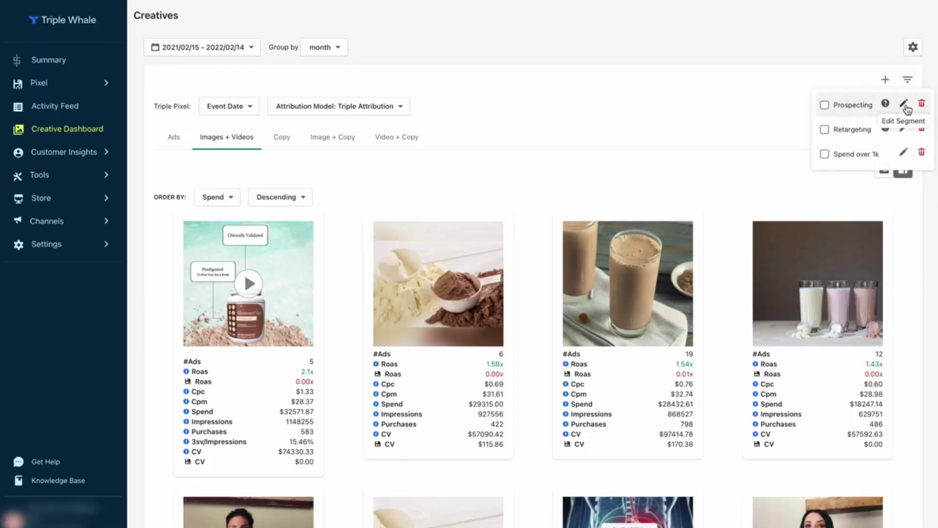
{"action": "left_click", "coordinate": [904, 104]}
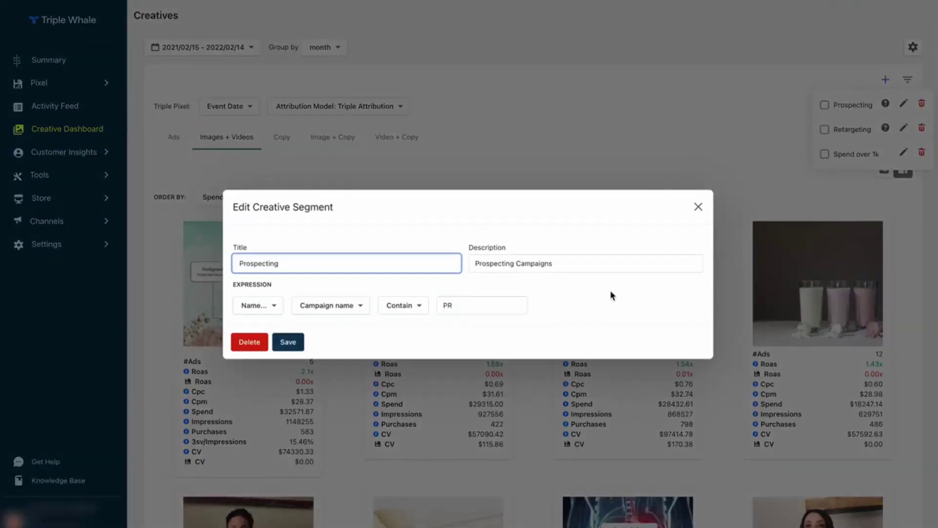
{"action": "left_click", "coordinate": [698, 207]}
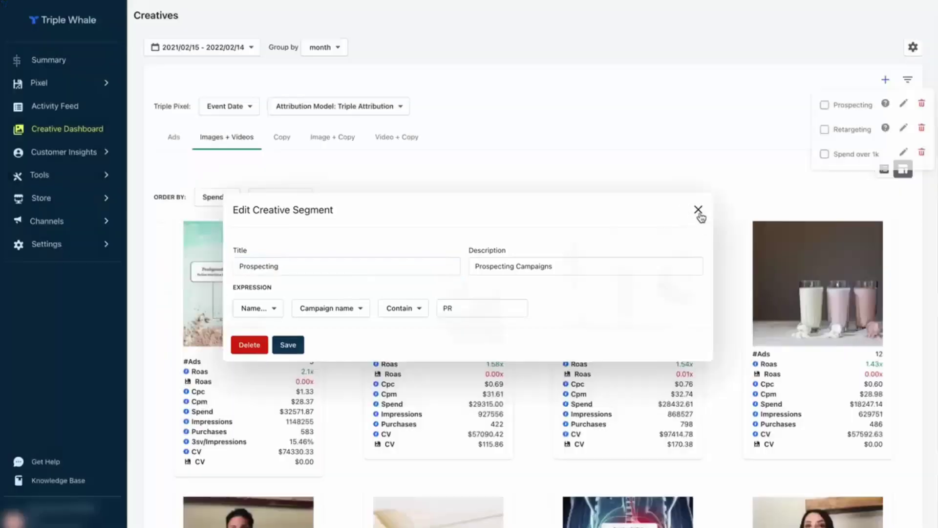
Filter the creative cards to the Prospecting segment
{"action": "left_click", "coordinate": [905, 86]}
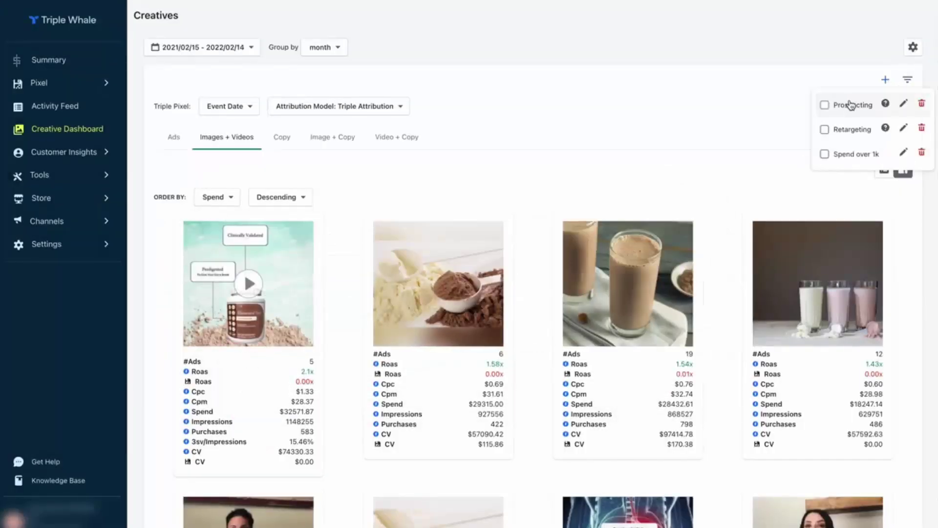
{"action": "left_click", "coordinate": [825, 105]}
{"action": "left_click", "coordinate": [726, 206]}
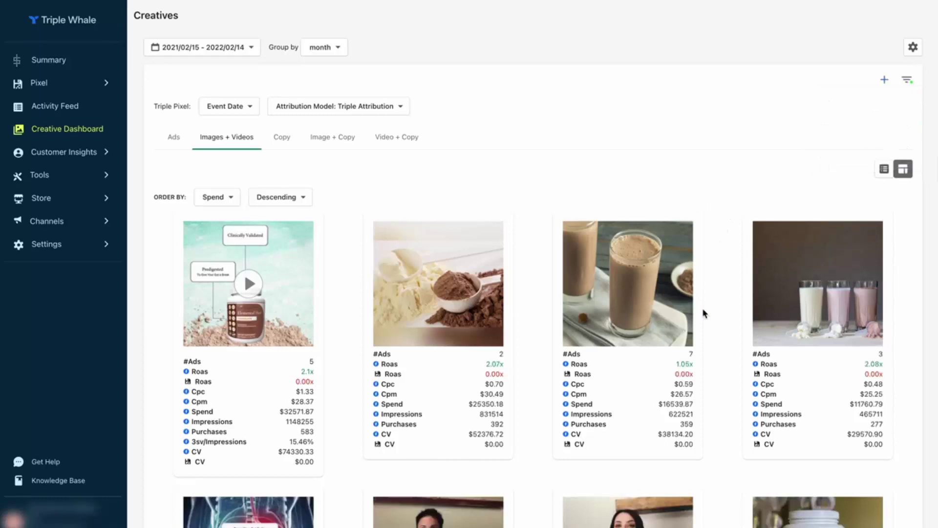
{"action": "scroll", "coordinate": [703, 310], "scroll_direction": "down", "scroll_amount": 3}
{"action": "scroll", "coordinate": [703, 310], "scroll_direction": "up", "scroll_amount": 4}
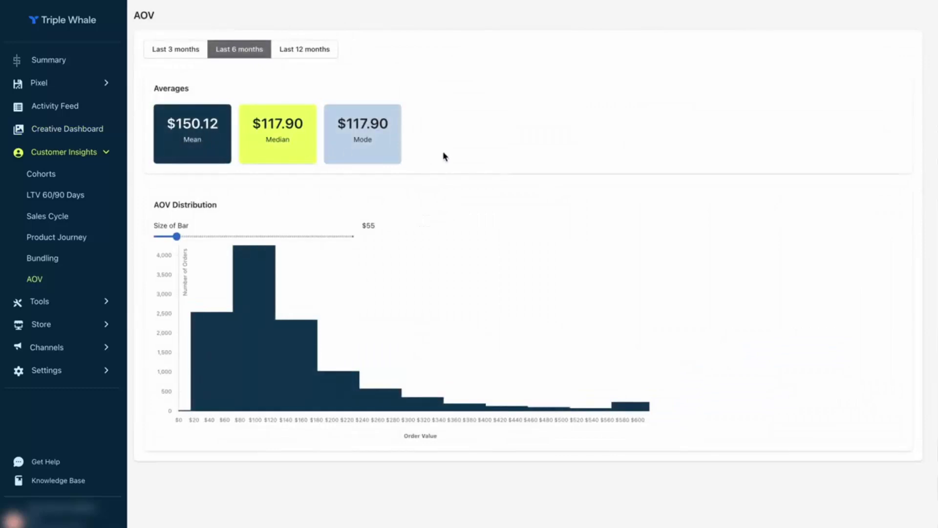
Open the AOV report and set the histogram's Size of Bar to $19
{"action": "left_click", "coordinate": [195, 156]}
{"action": "triple_click", "coordinate": [377, 120]}
{"action": "left_click", "coordinate": [448, 165]}
{"action": "left_click_drag", "start_coordinate": [179, 235], "coordinate": [161, 235]}
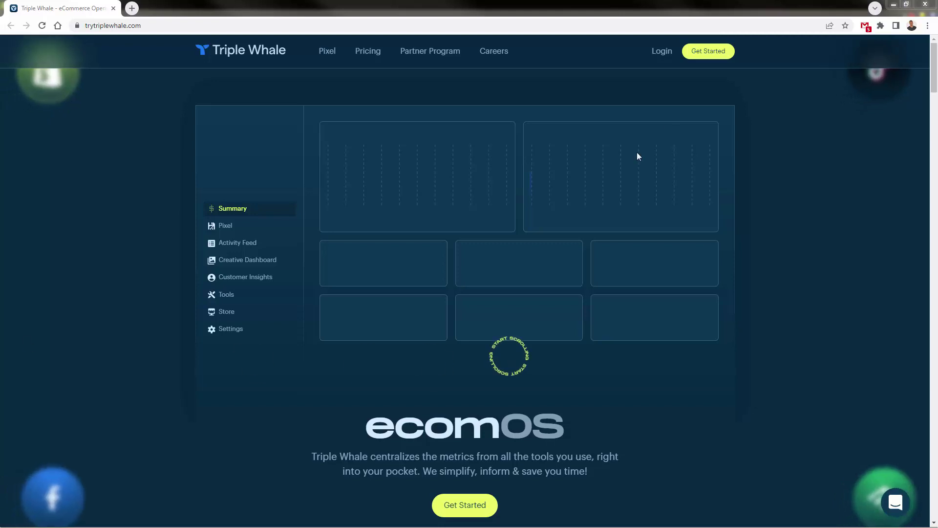
{"action": "left_click", "coordinate": [722, 58]}
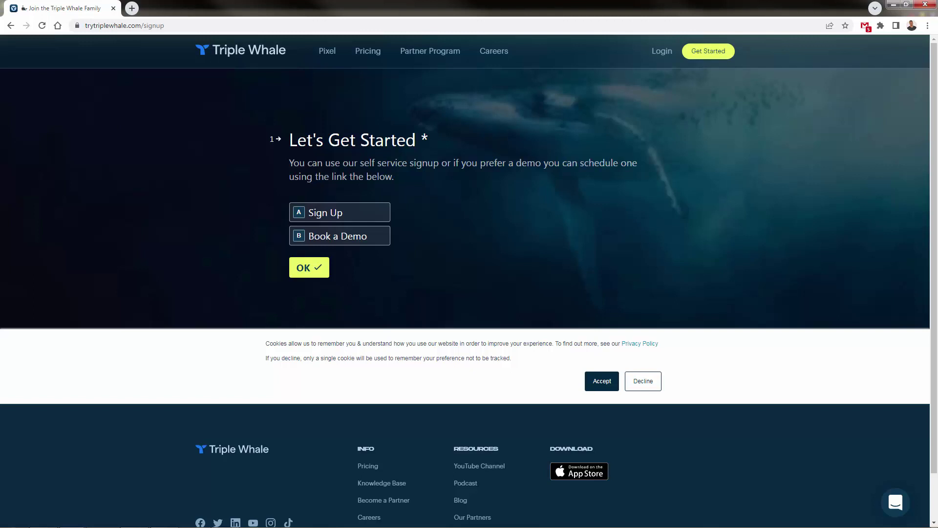
{"action": "left_click", "coordinate": [229, 54]}
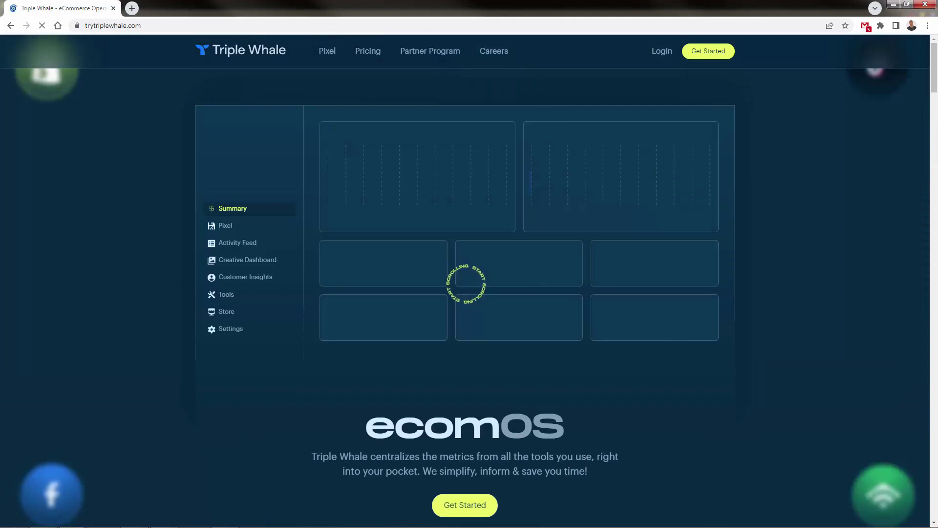